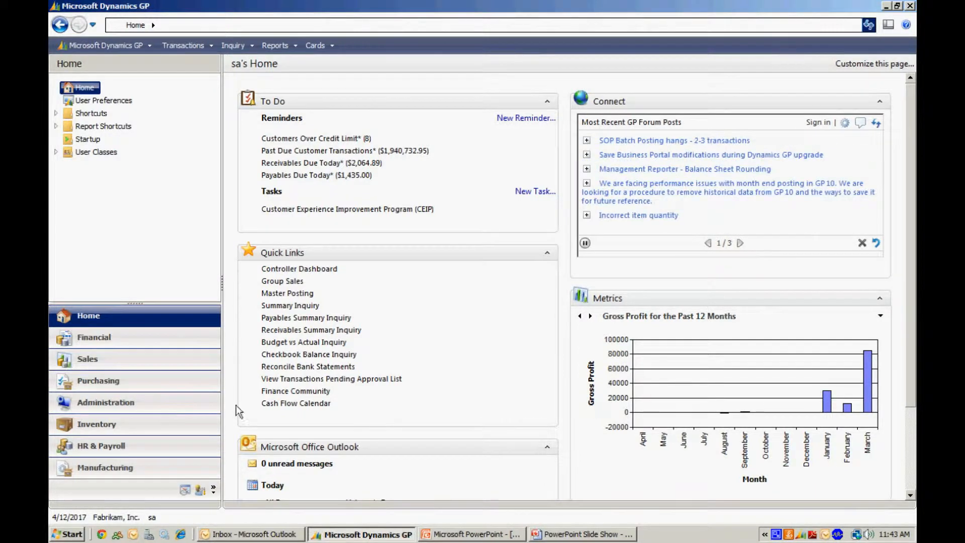
Step: Start a new sales order of type STDORD for customer Center Suite Hotel in batch SALES
{"action": "left_click", "coordinate": [164, 359]}
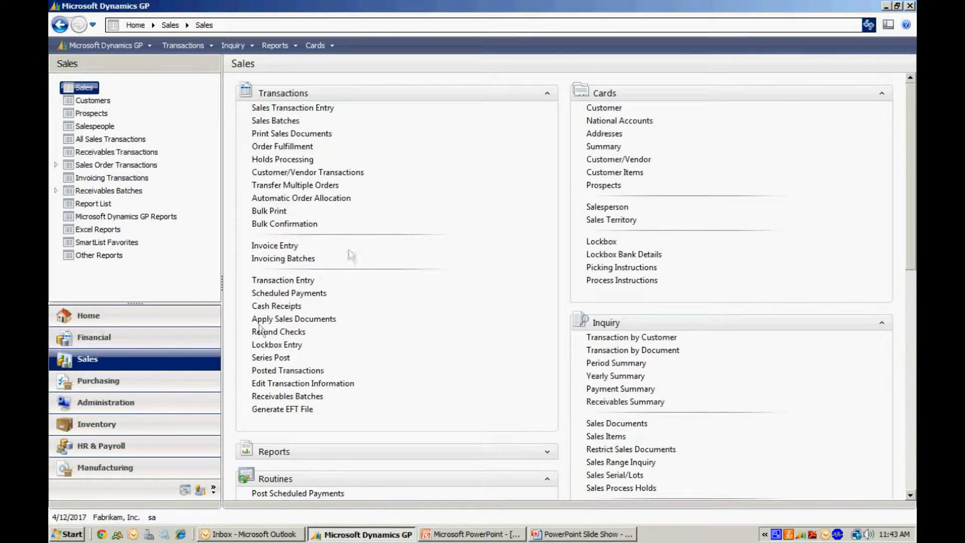
{"action": "left_click", "coordinate": [298, 108]}
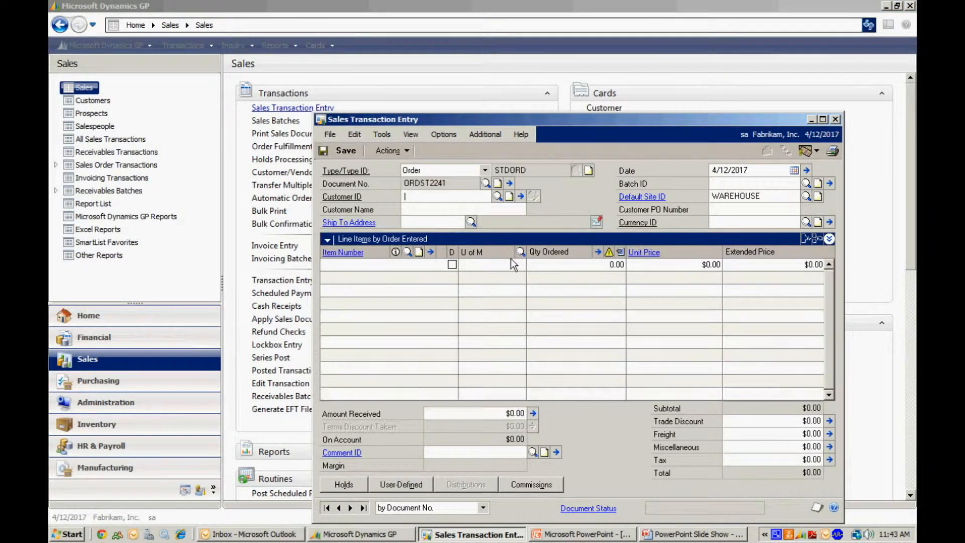
{"action": "type", "text": "CEN"}
{"action": "key", "text": "Down"}
{"action": "key", "text": "Tab"}
{"action": "key", "text": "Tab"}
{"action": "type", "text": "SALES"}
{"action": "key", "text": "Tab"}
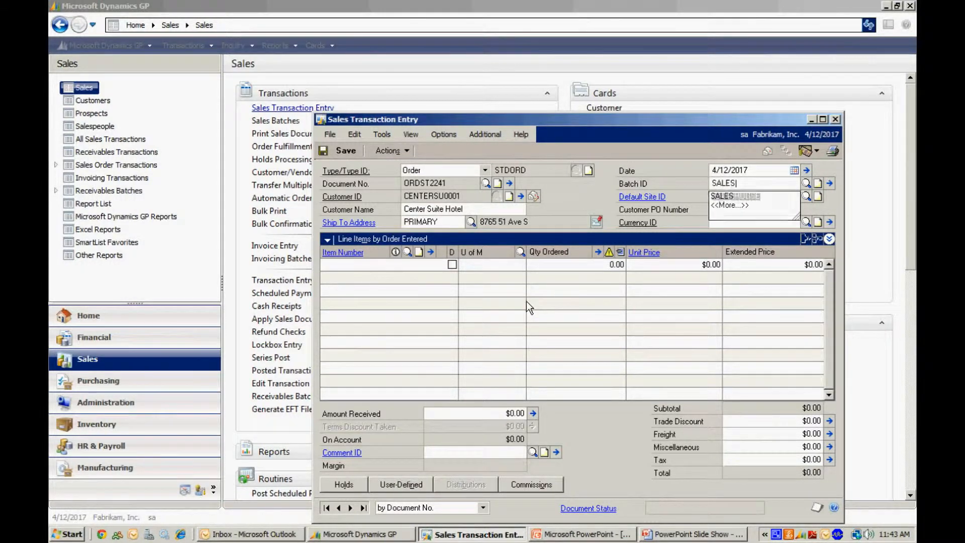
{"action": "key", "text": "Tab"}
{"action": "key", "text": "Tab"}
{"action": "key", "text": "Tab"}
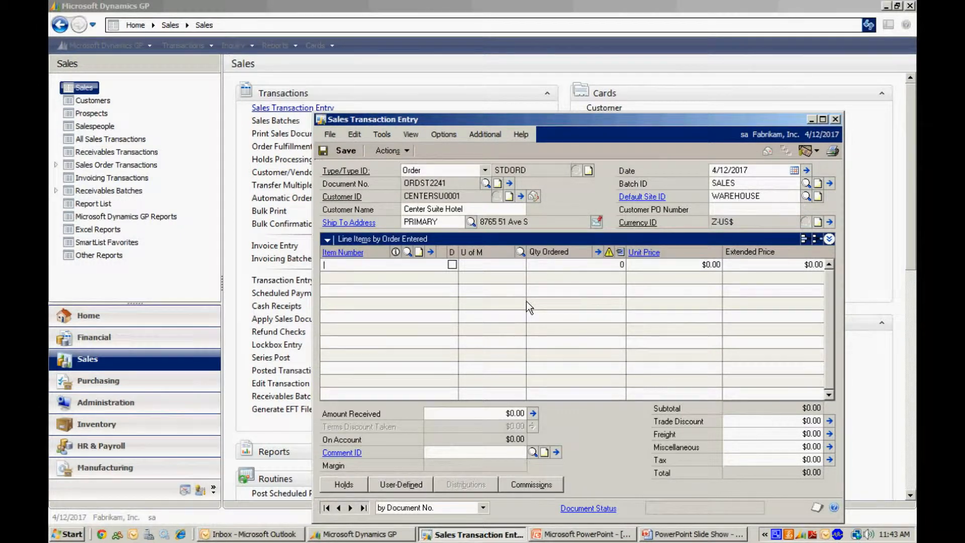
Step: Add a HOTEL KEY CARD line to the order with a quantity of 30
{"action": "type", "text": "HOTE"}
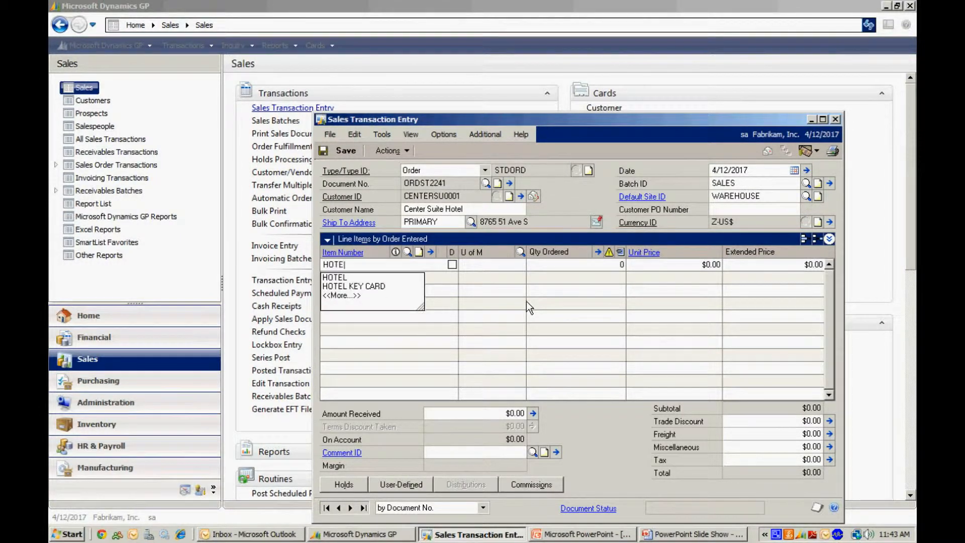
{"action": "left_click", "coordinate": [378, 288]}
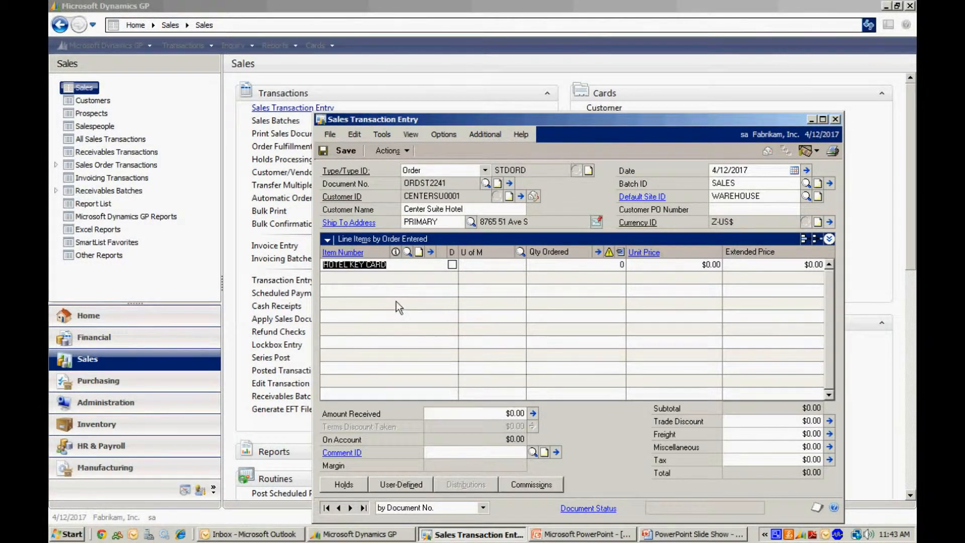
{"action": "type", "text": "30"}
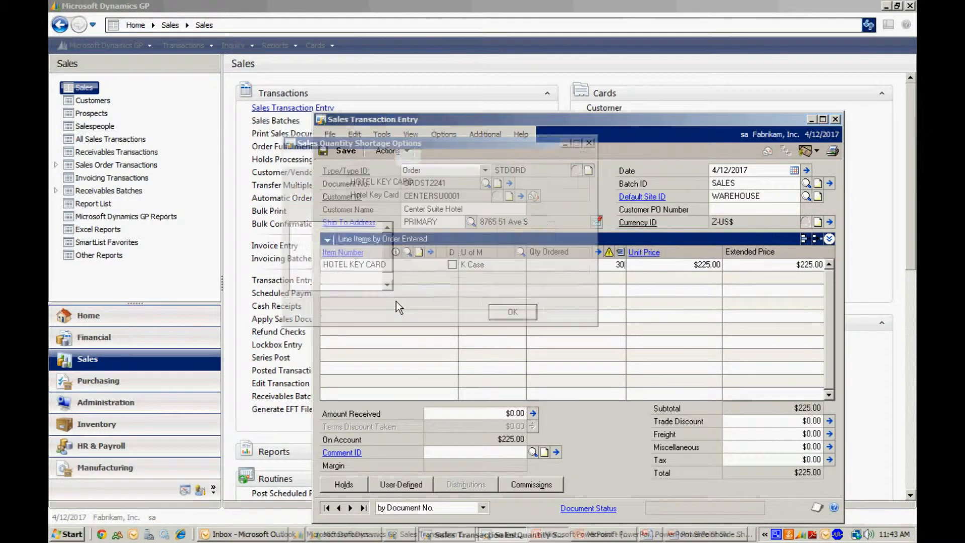
{"action": "key", "text": "Tab"}
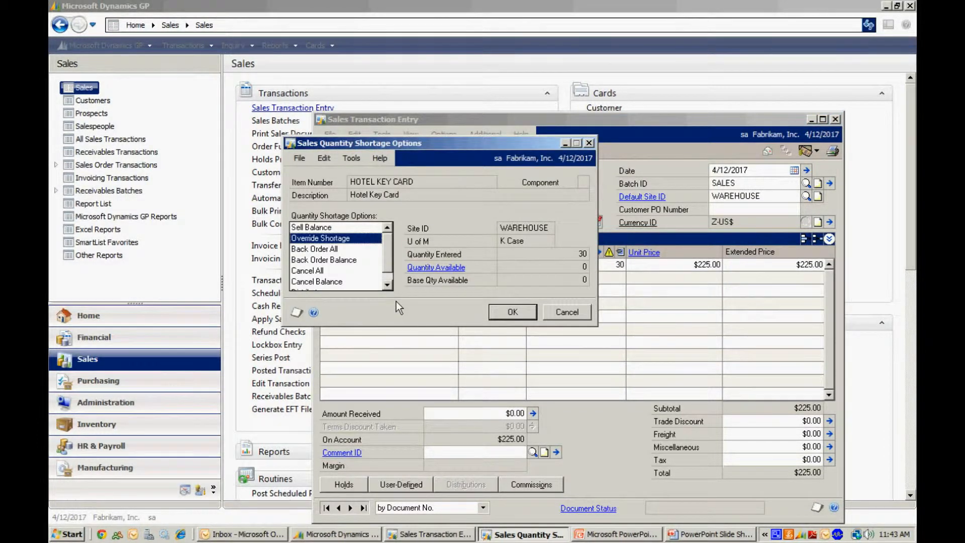
Step: Resolve the quantity shortage with Back Order All and mark the HOTEL KEY CARD line as drop-ship
{"action": "left_click", "coordinate": [317, 250]}
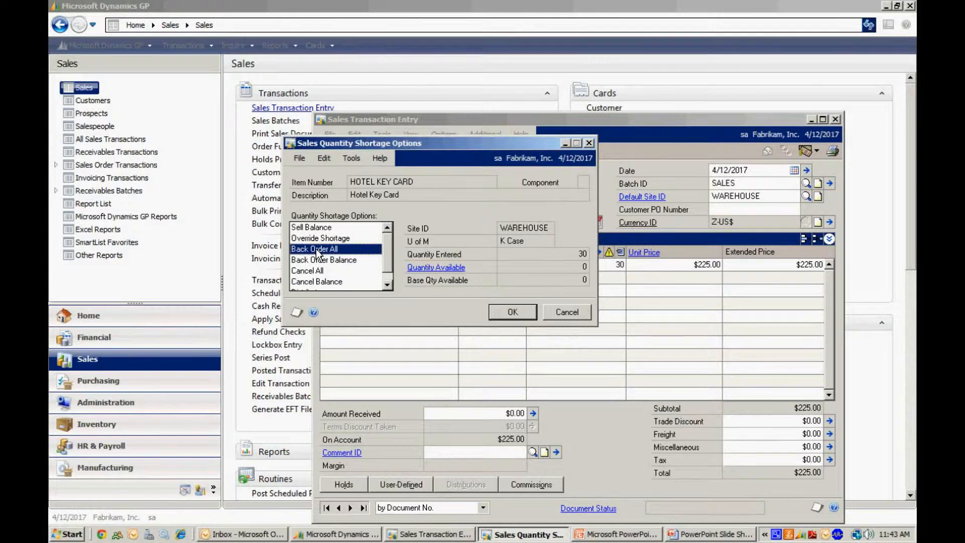
{"action": "left_click", "coordinate": [512, 313]}
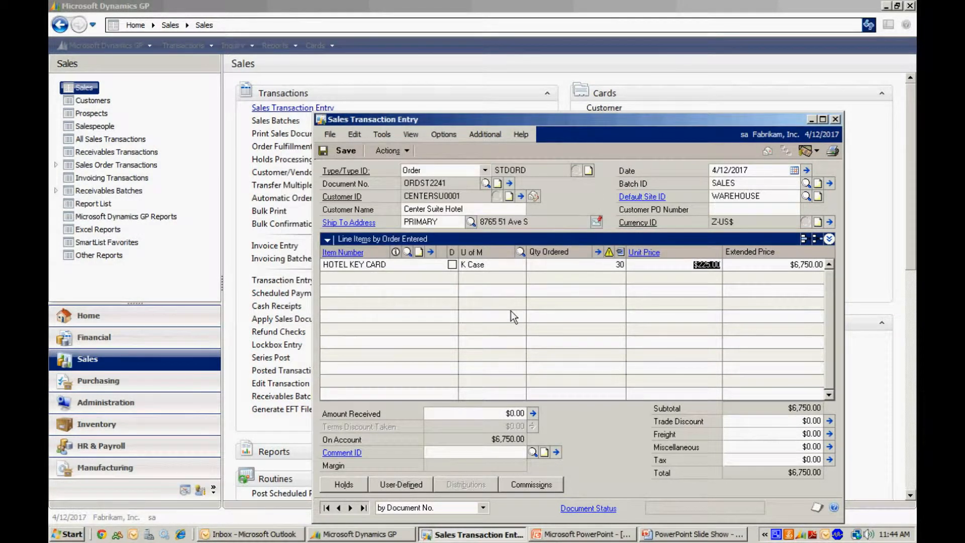
{"action": "left_click", "coordinate": [452, 265]}
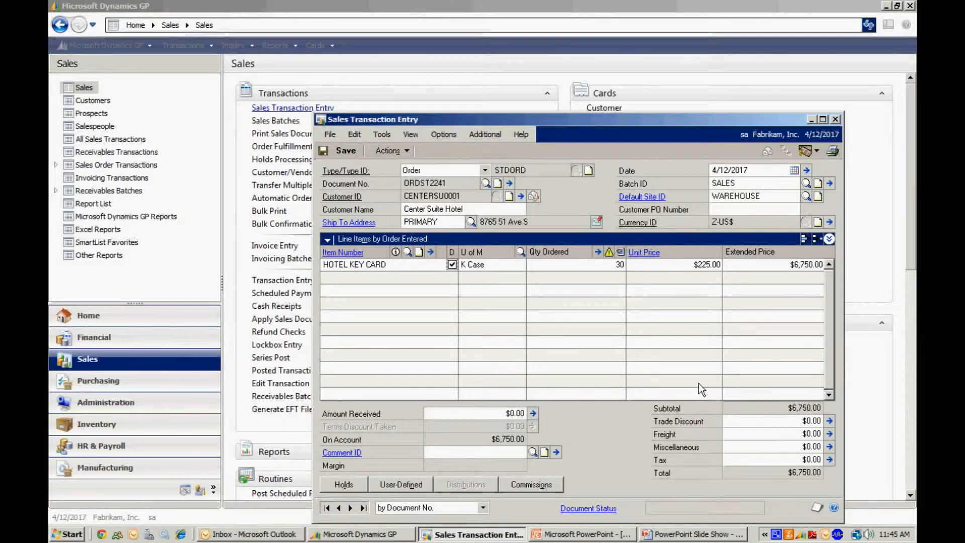
Step: Start a purchase from the sales order and review the PO and item details in the purchase orders preview
{"action": "left_click", "coordinate": [396, 152]}
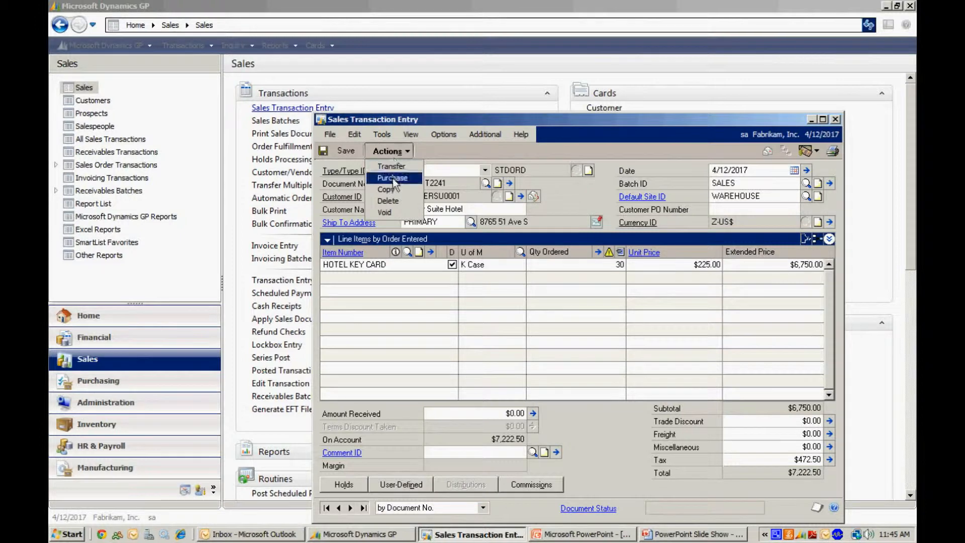
{"action": "left_click", "coordinate": [393, 179]}
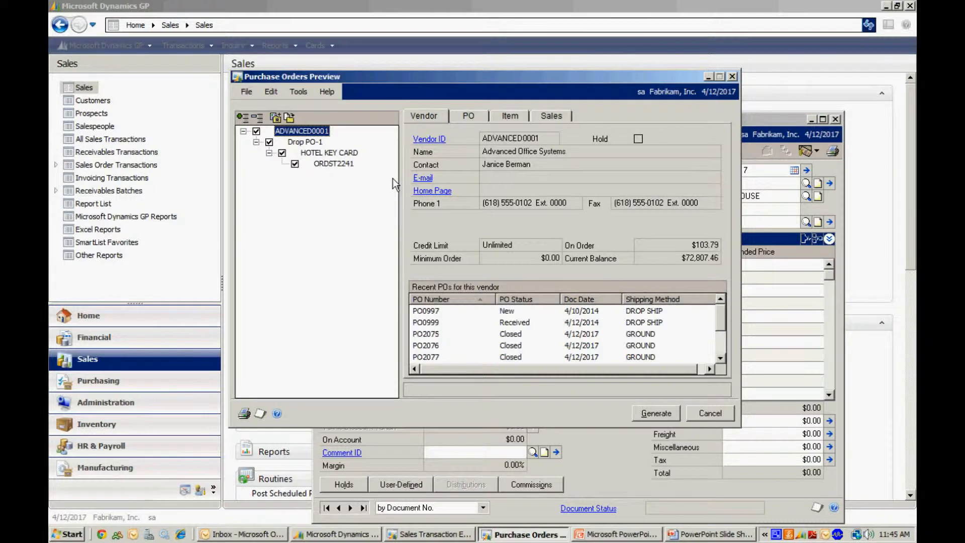
{"action": "left_click", "coordinate": [475, 116]}
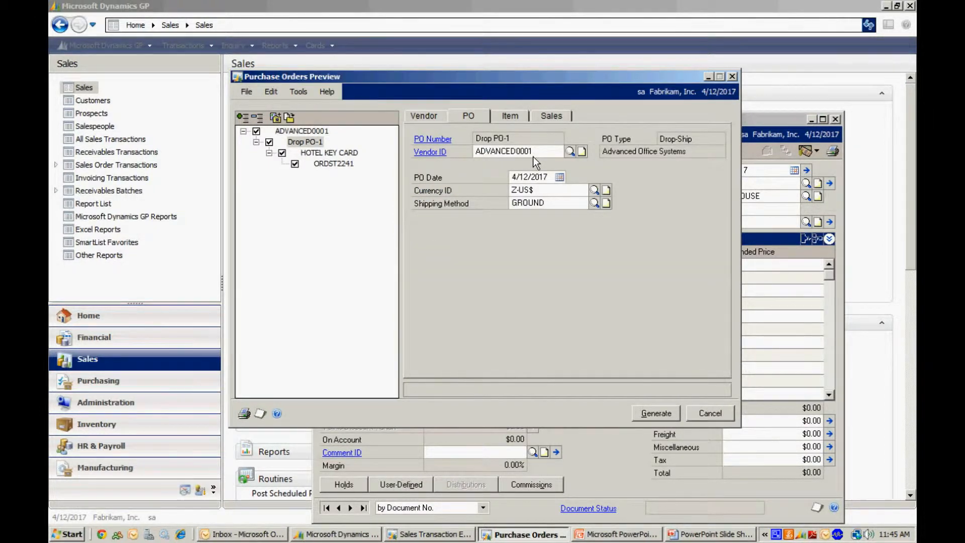
{"action": "left_click", "coordinate": [516, 114]}
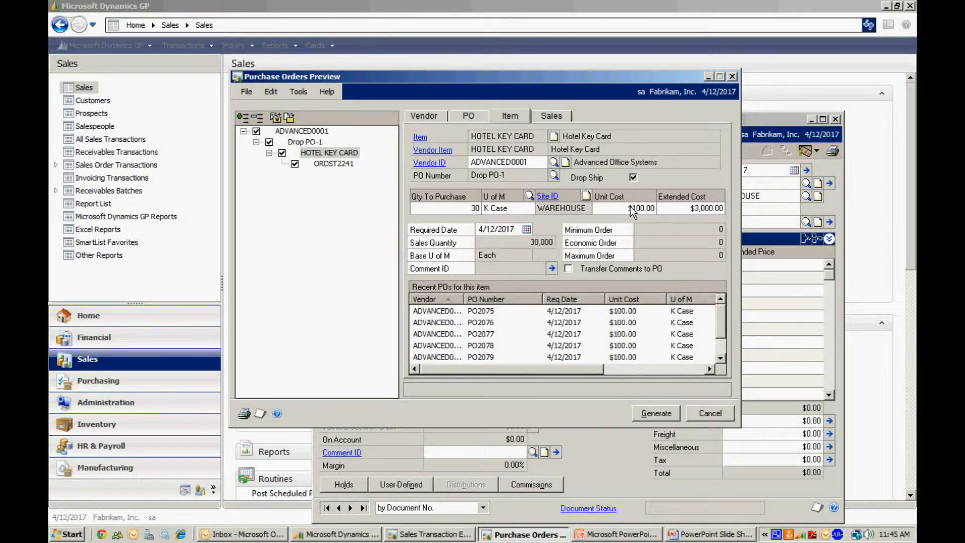
Step: Generate the drop-ship purchase order, output the Purchase Orders Generation Register to the screen, and close it
{"action": "left_click", "coordinate": [654, 412]}
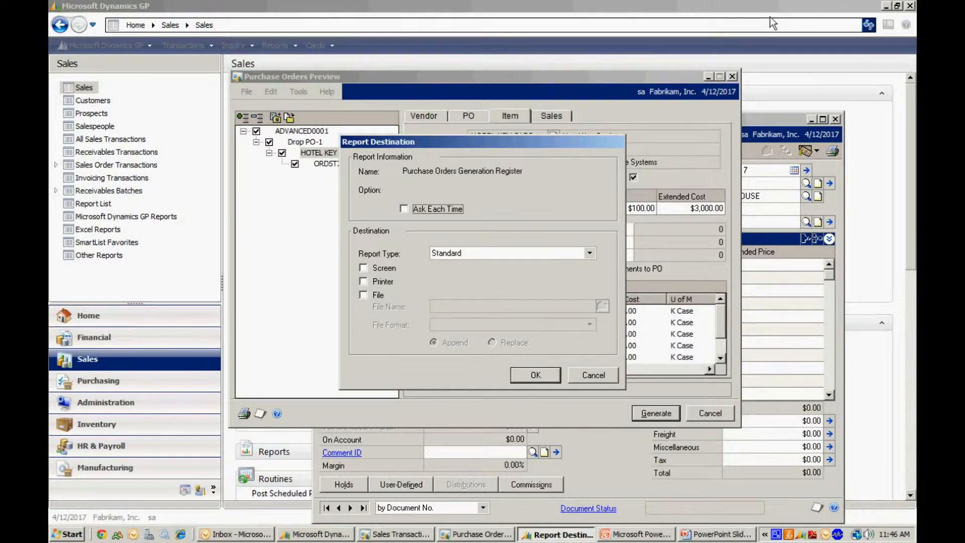
{"action": "left_click", "coordinate": [364, 268]}
{"action": "left_click", "coordinate": [536, 375]}
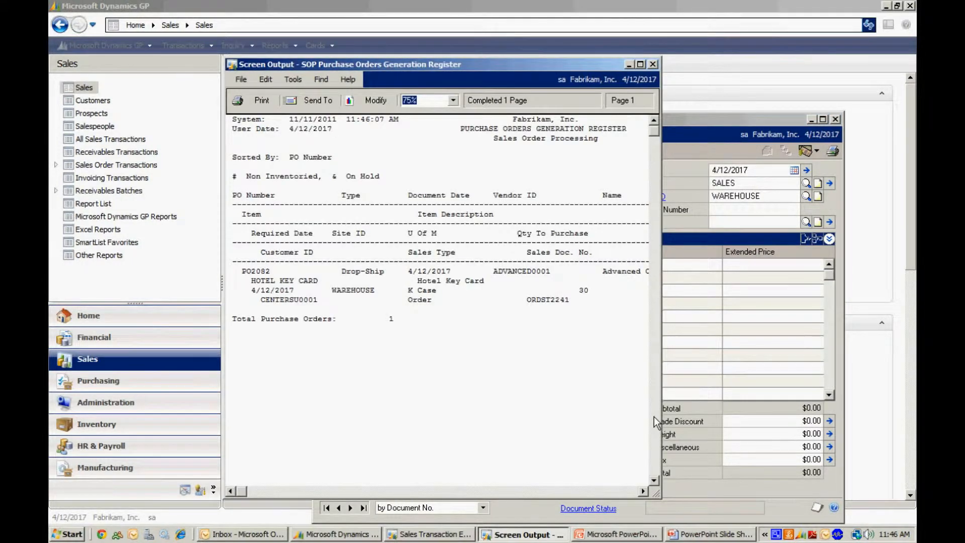
{"action": "left_click", "coordinate": [639, 64]}
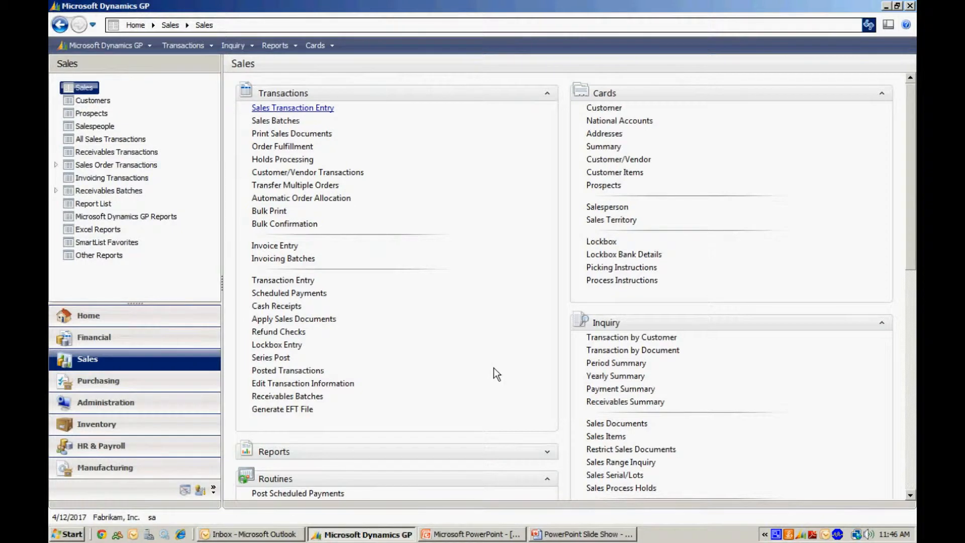
Step: Open the new drop-ship purchase order, check the sales commitments of its HOTEL KEY CARD line, and e-mail the order
{"action": "left_click", "coordinate": [140, 386]}
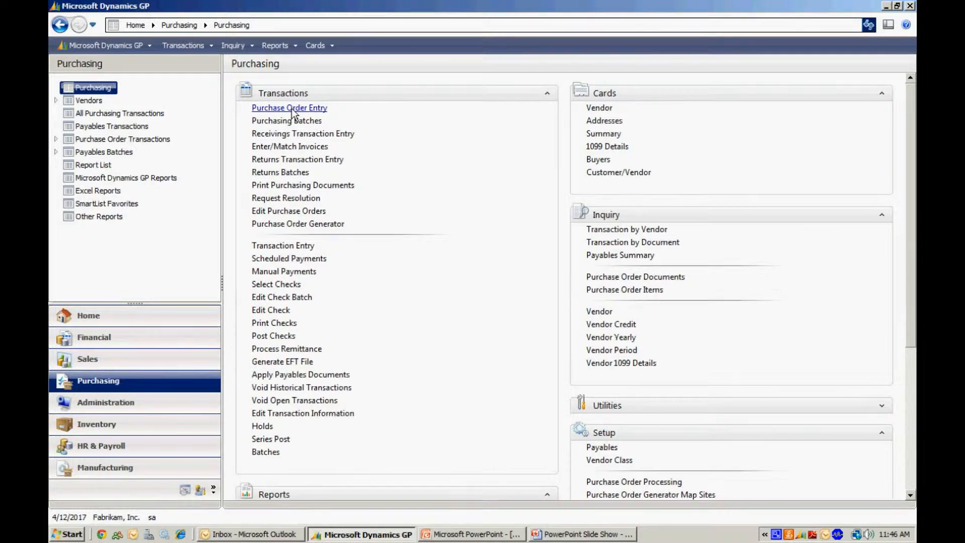
{"action": "left_click", "coordinate": [293, 109]}
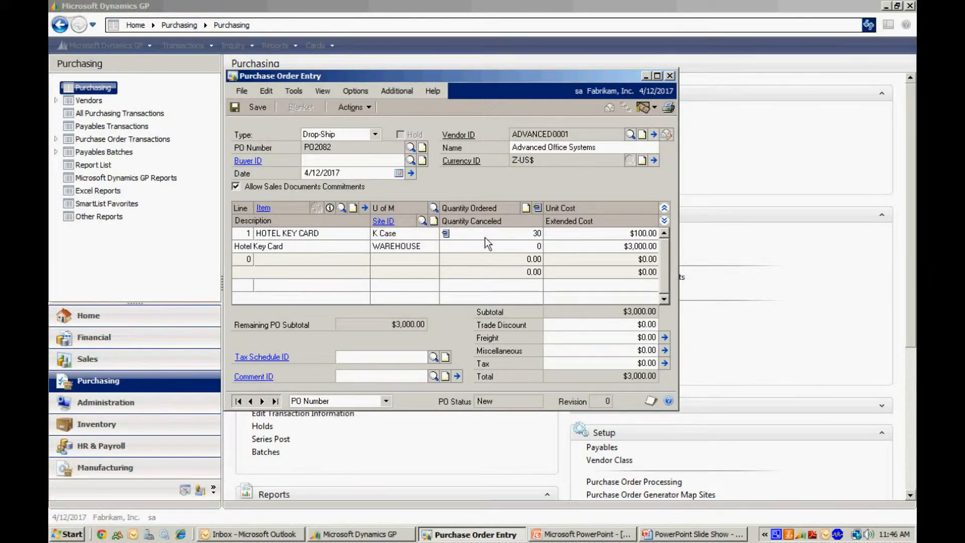
{"action": "left_click", "coordinate": [529, 234]}
{"action": "left_click", "coordinate": [537, 208]}
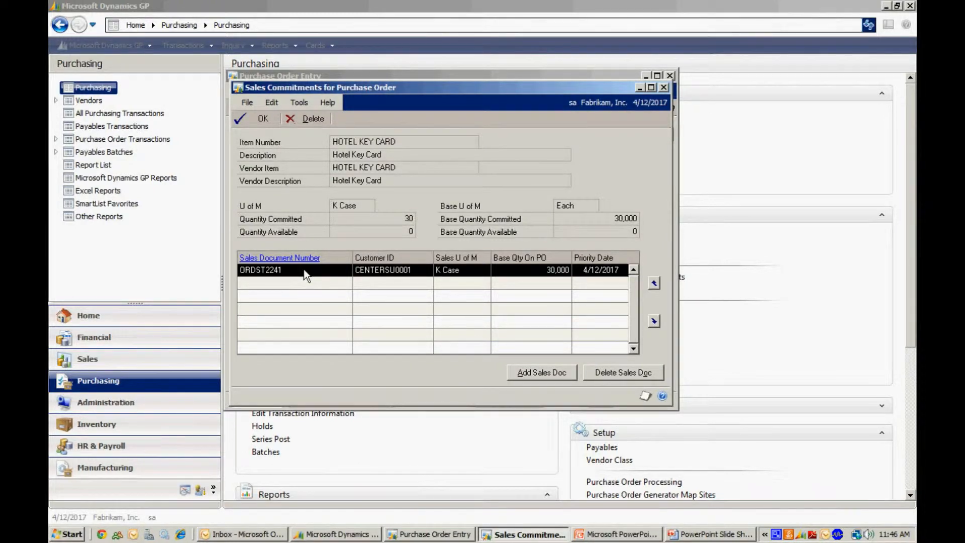
{"action": "left_click", "coordinate": [664, 87]}
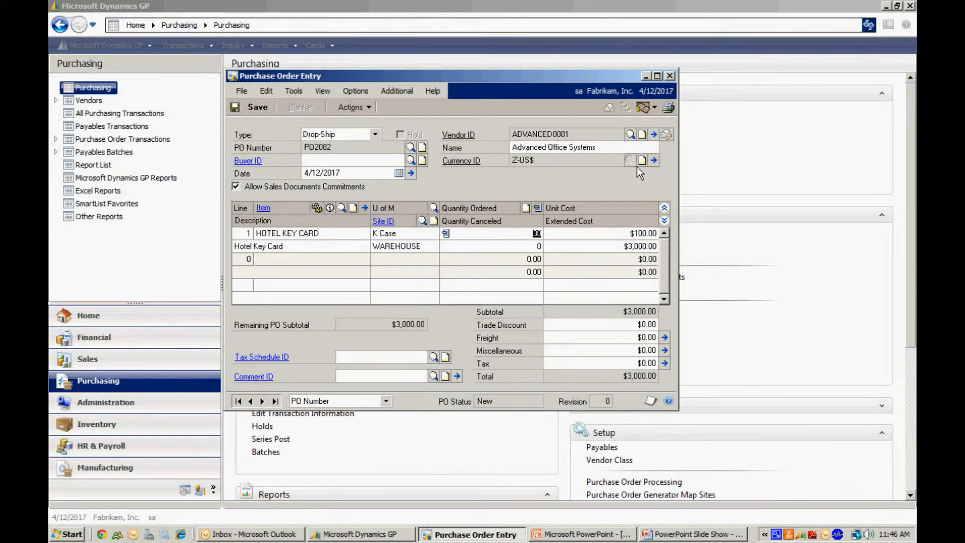
{"action": "left_click", "coordinate": [608, 107]}
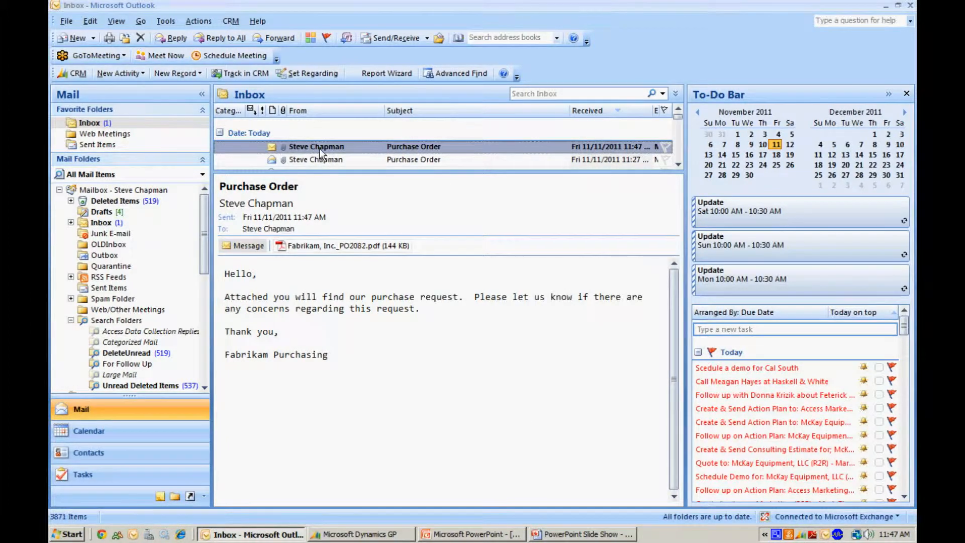
Step: Open the PDF attached to the purchase order e-mail in Outlook and examine its vendor, ship-to address and line details
{"action": "left_click", "coordinate": [299, 247]}
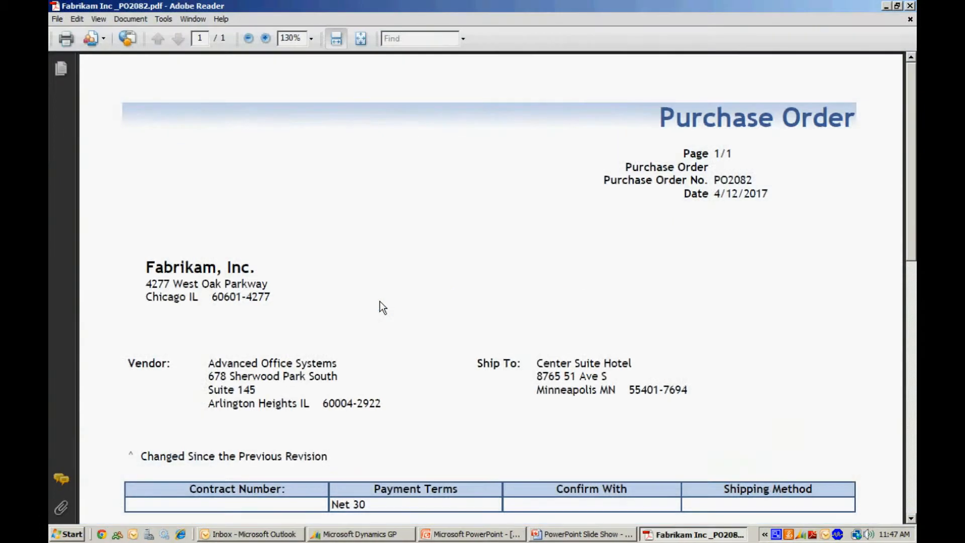
{"action": "left_click", "coordinate": [912, 520]}
{"action": "left_click", "coordinate": [912, 520]}
{"action": "left_click", "coordinate": [912, 519]}
{"action": "left_click", "coordinate": [912, 520]}
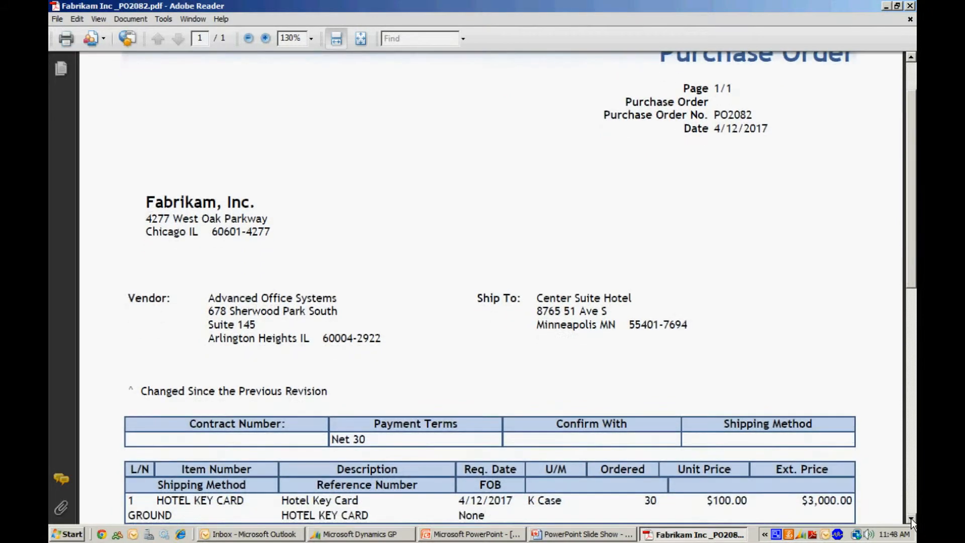
{"action": "left_click", "coordinate": [912, 520]}
{"action": "left_click", "coordinate": [911, 520]}
{"action": "left_click", "coordinate": [912, 520]}
{"action": "left_click", "coordinate": [911, 519]}
{"action": "left_click", "coordinate": [912, 519]}
{"action": "left_click", "coordinate": [912, 520]}
{"action": "left_click", "coordinate": [912, 520]}
{"action": "left_click", "coordinate": [912, 519]}
{"action": "left_click", "coordinate": [911, 520]}
{"action": "left_click", "coordinate": [912, 519]}
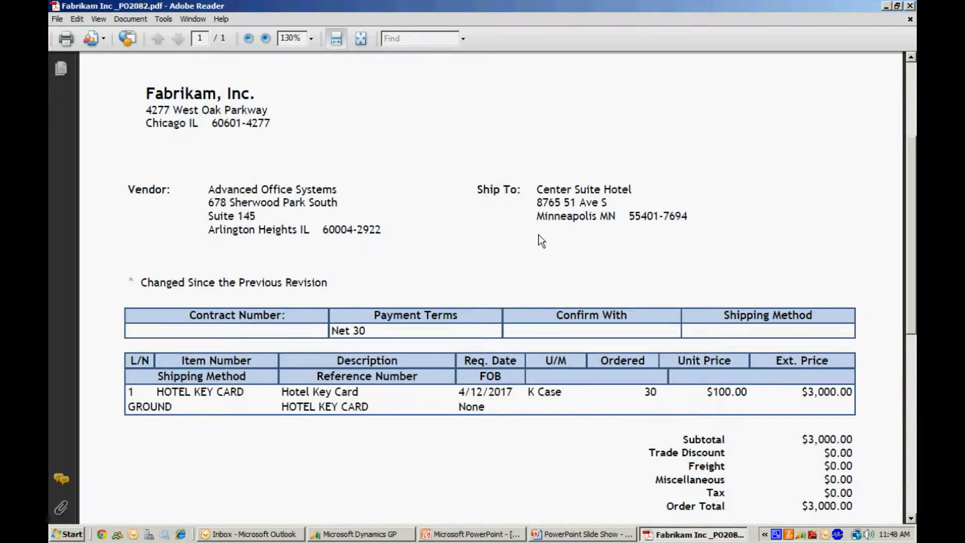
{"action": "key", "text": "alt+F4"}
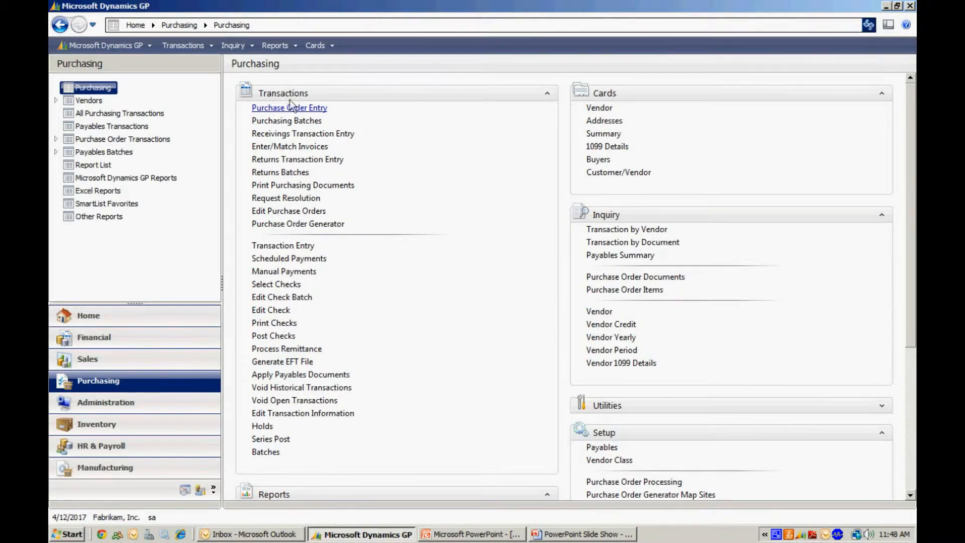
Step: Reopen the released drop-ship purchase order in Microsoft Dynamics GP and invoice its HOTEL KEY CARD line for quantity 30
{"action": "left_click", "coordinate": [279, 108]}
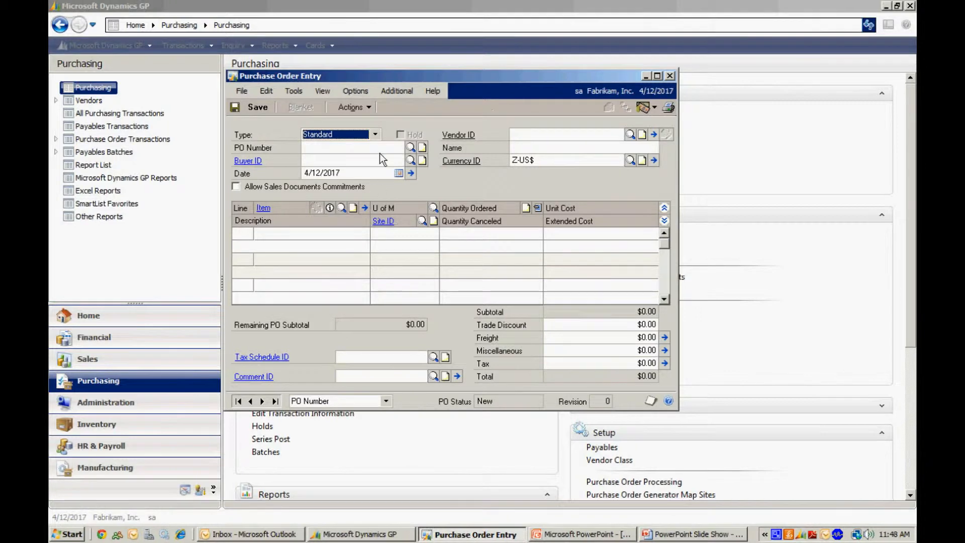
{"action": "left_click", "coordinate": [275, 401]}
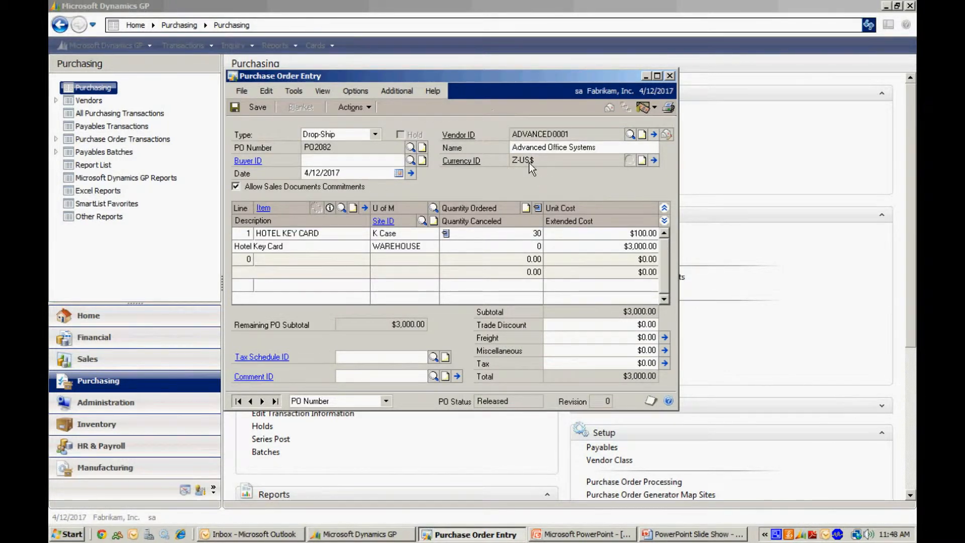
{"action": "left_click", "coordinate": [355, 110]}
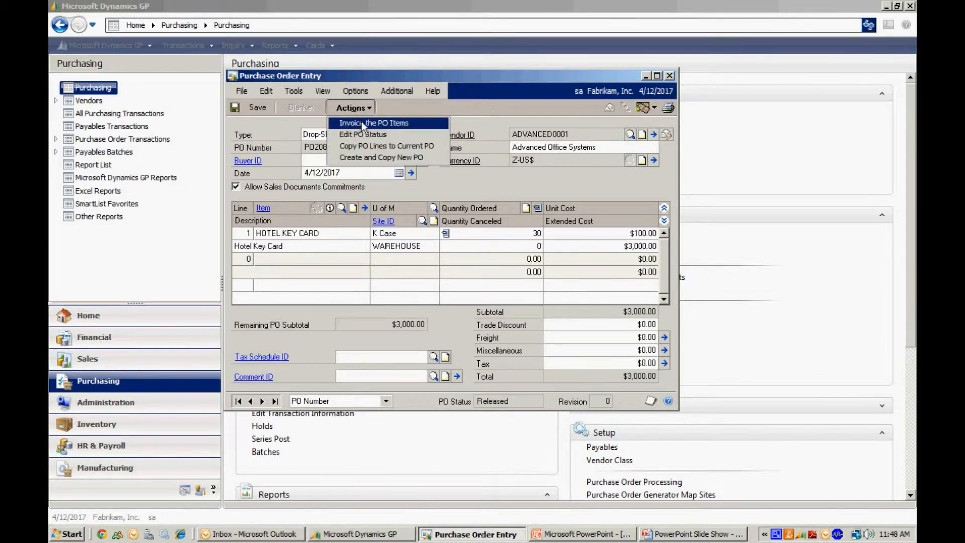
{"action": "left_click", "coordinate": [361, 122]}
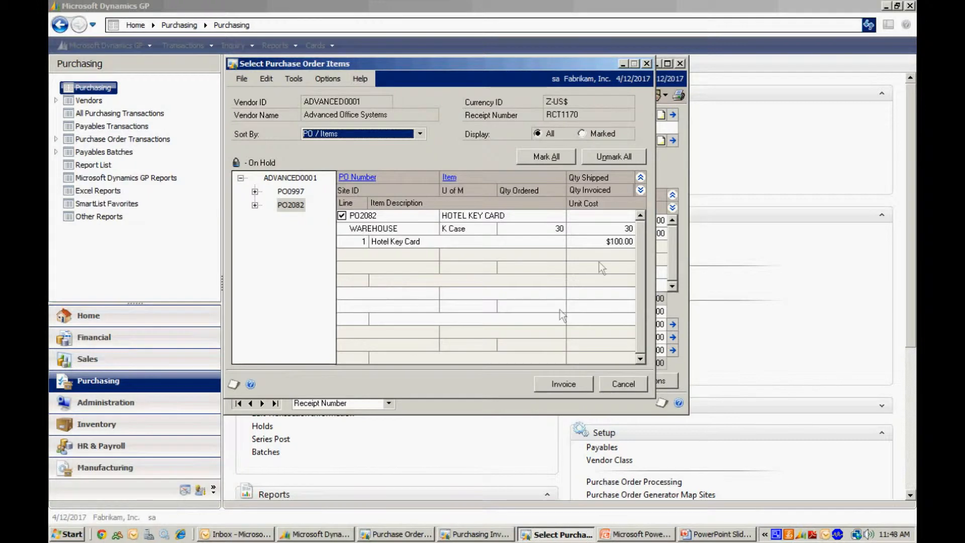
{"action": "left_click", "coordinate": [564, 384]}
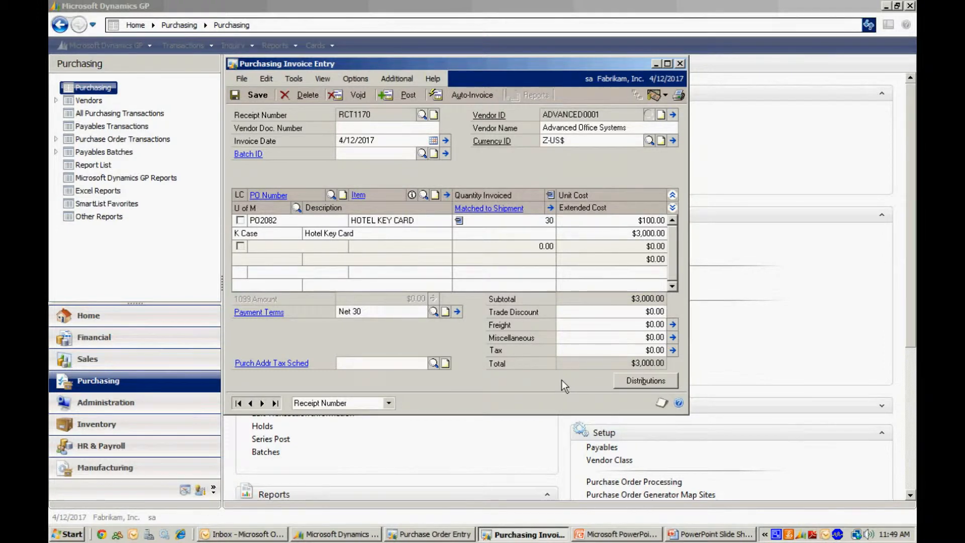
Step: Enter 3598798 as the vendor document number, post the purchasing invoice, and close the invoice entry
{"action": "type", "text": "3598798"}
{"action": "left_click", "coordinate": [403, 94]}
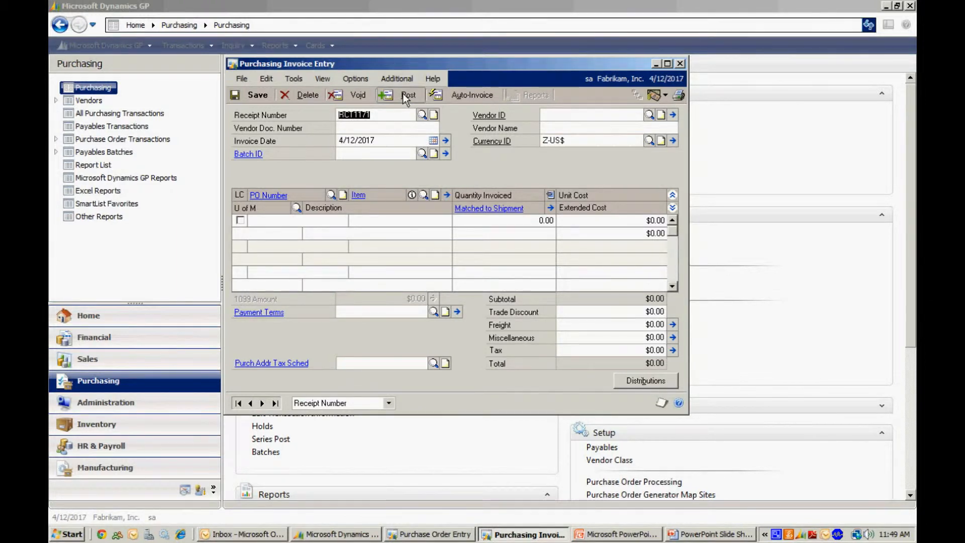
{"action": "left_click", "coordinate": [679, 64]}
Step: Reopen the drop-ship sales order for Center Suite Hotel and expand the details of its HOTEL KEY CARD line
{"action": "left_click", "coordinate": [158, 358]}
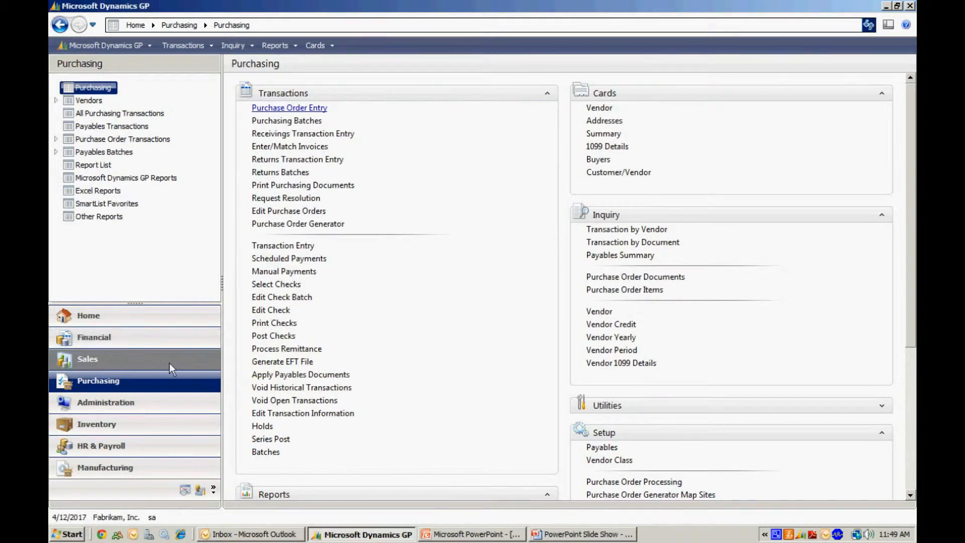
{"action": "left_click", "coordinate": [309, 108]}
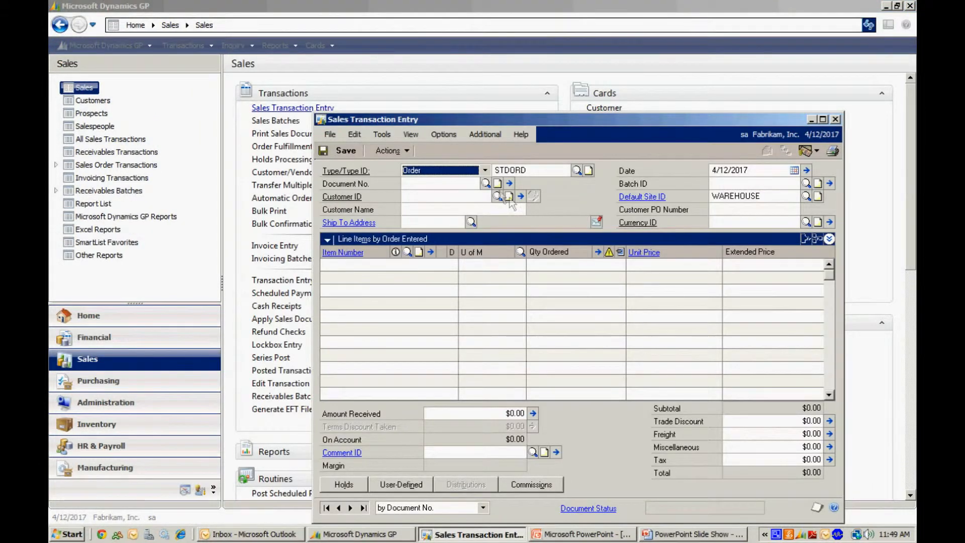
{"action": "left_click", "coordinate": [485, 184]}
{"action": "left_click", "coordinate": [482, 181]}
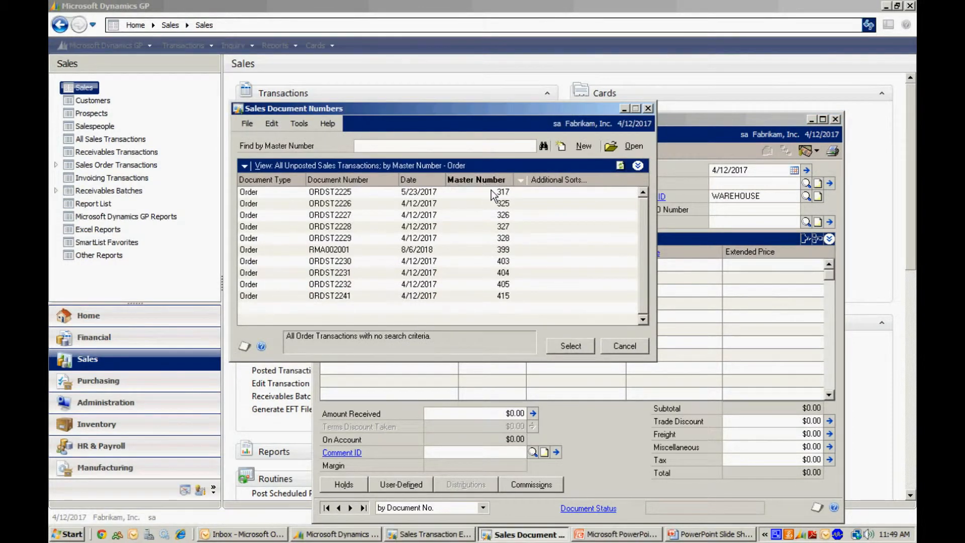
{"action": "double_click", "coordinate": [500, 297]}
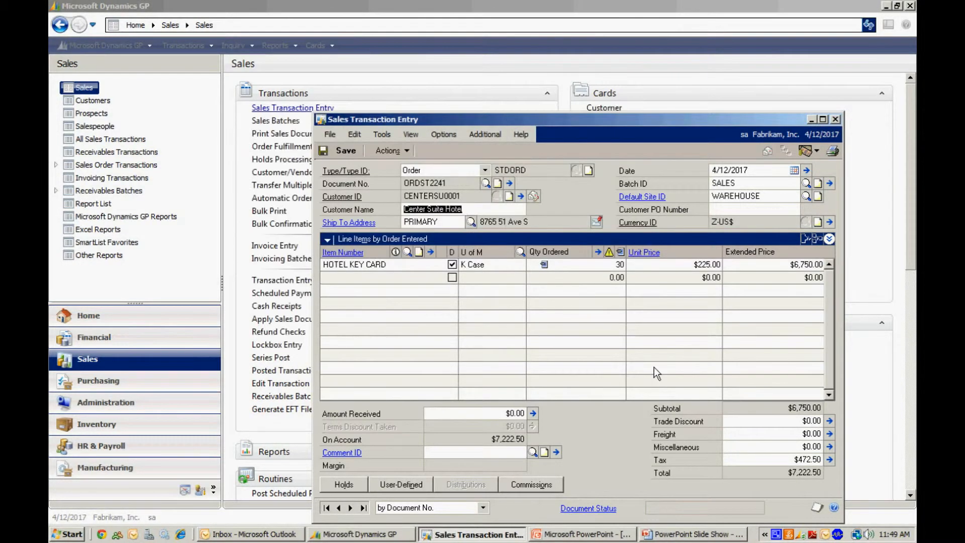
{"action": "left_click", "coordinate": [599, 266]}
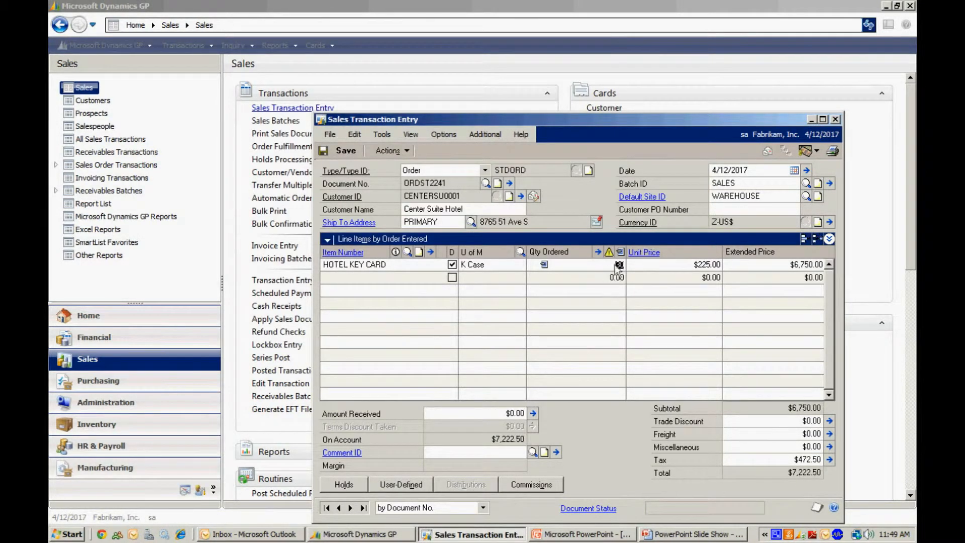
{"action": "left_click", "coordinate": [830, 239]}
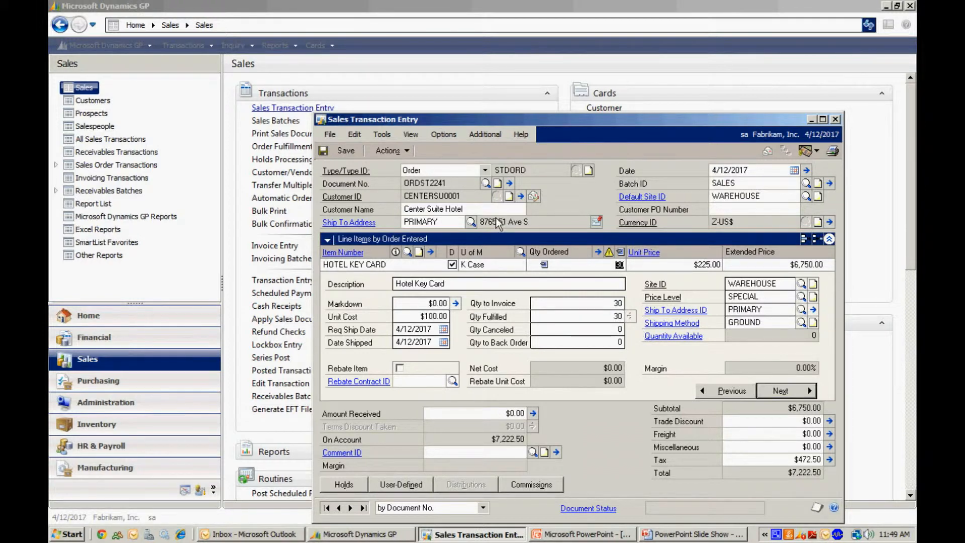
Step: Transfer the Center Suite Hotel order to an invoice, including totals and deposits
{"action": "left_click", "coordinate": [379, 150]}
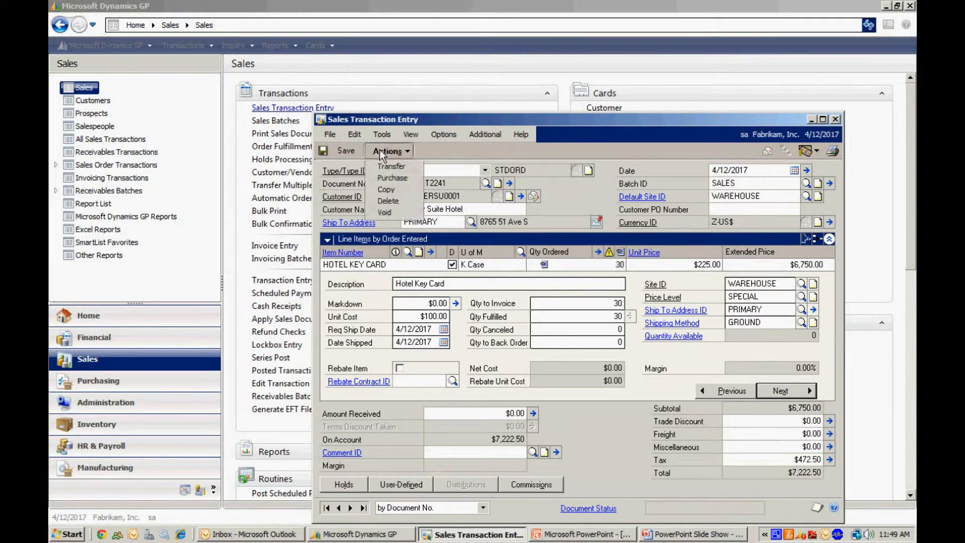
{"action": "left_click", "coordinate": [388, 166]}
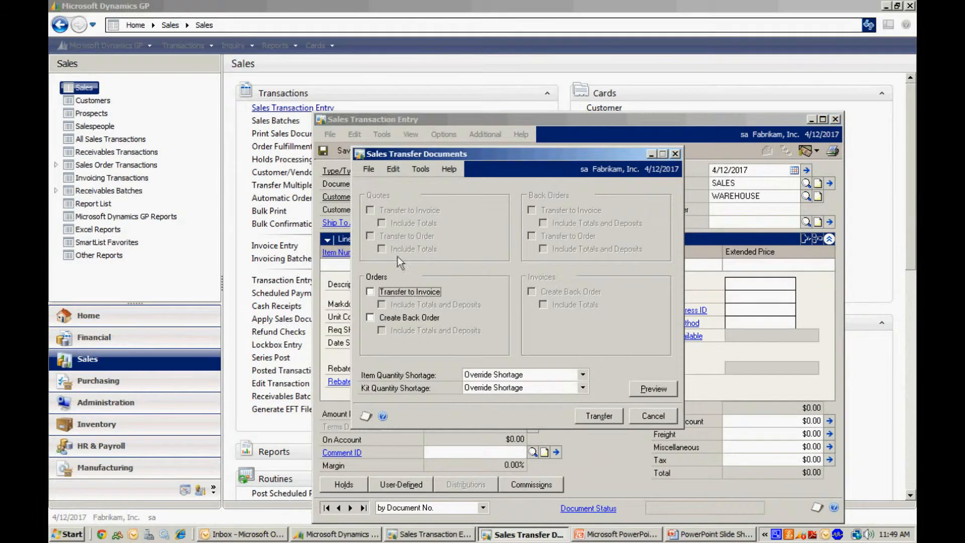
{"action": "left_click", "coordinate": [371, 292]}
{"action": "left_click", "coordinate": [382, 305]}
{"action": "left_click", "coordinate": [596, 416]}
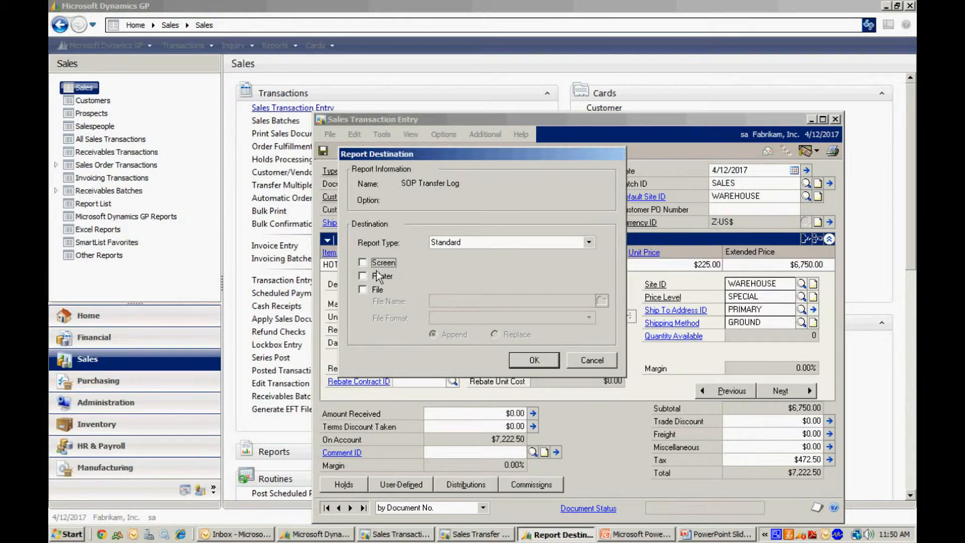
Step: Output the SOP Transfer Log to the screen, review it, and close the report
{"action": "left_click", "coordinate": [363, 262]}
{"action": "left_click", "coordinate": [550, 363]}
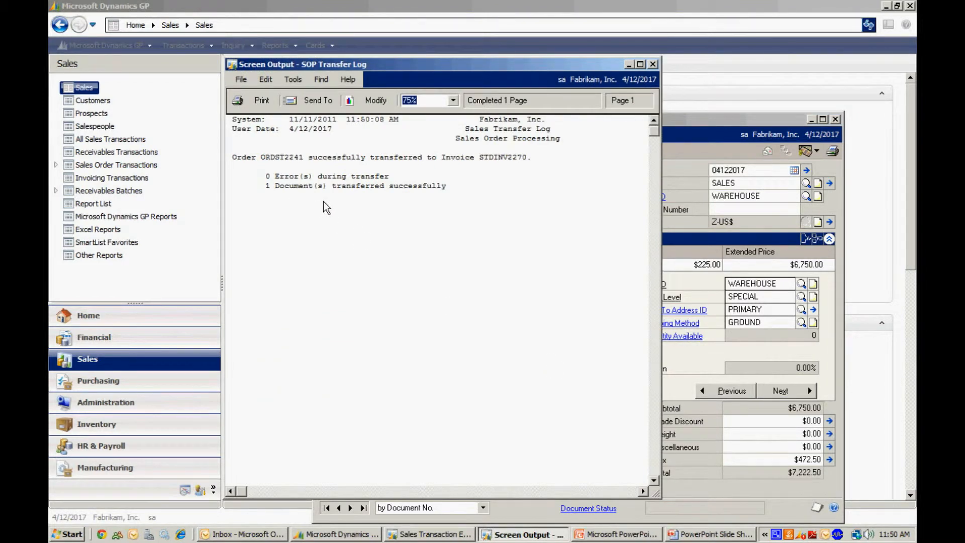
{"action": "left_click", "coordinate": [653, 64]}
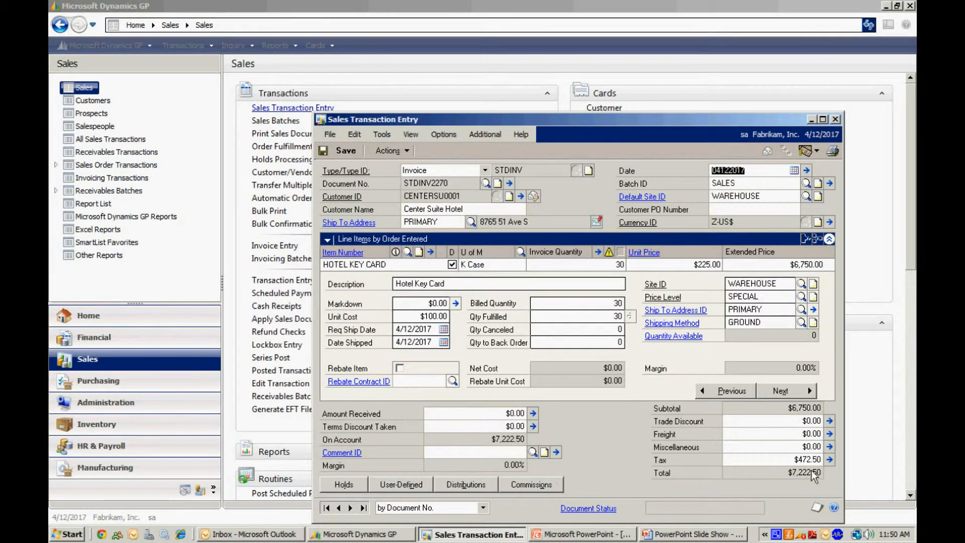
Step: E-mail the new sales invoice, switch to Outlook, and examine the invoice PDF attached to the message
{"action": "left_click", "coordinate": [768, 154]}
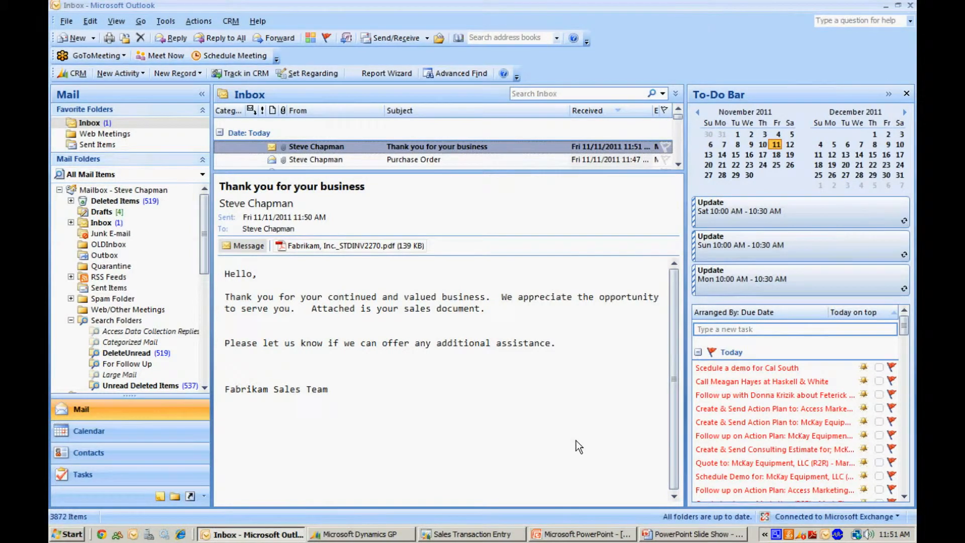
{"action": "double_click", "coordinate": [324, 245]}
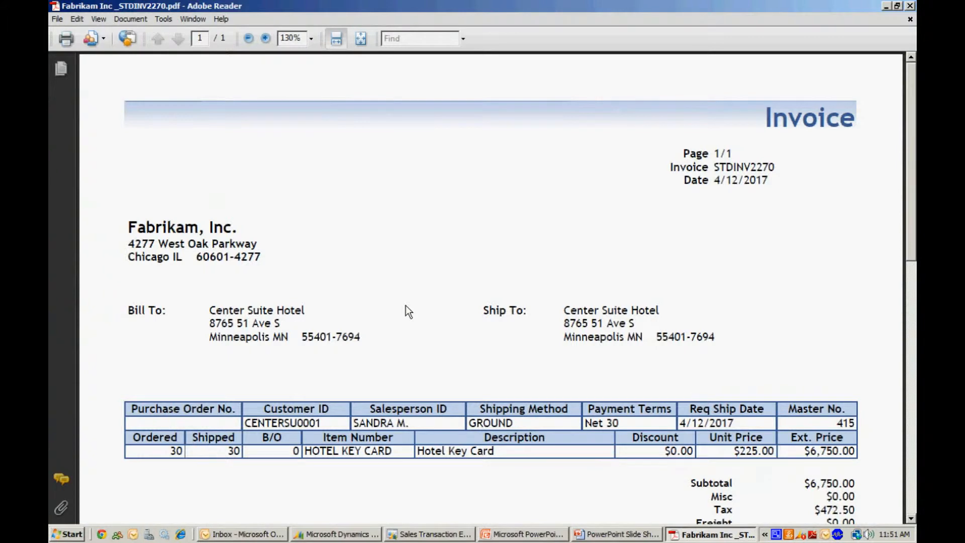
{"action": "scroll", "coordinate": [408, 312], "scroll_direction": "down", "scroll_amount": 3}
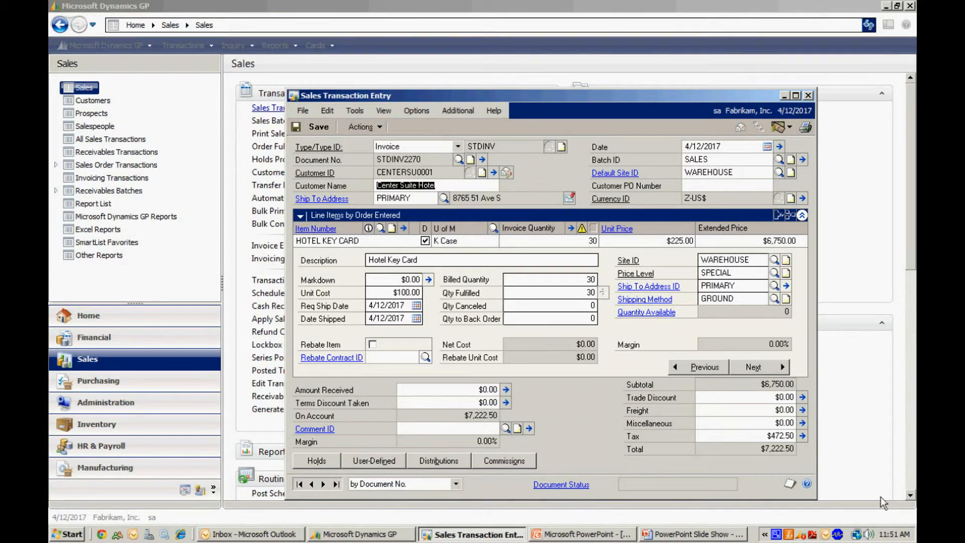
Step: Save the sales invoice, close its entry, and post the SALES batch that contains it
{"action": "left_click", "coordinate": [311, 128]}
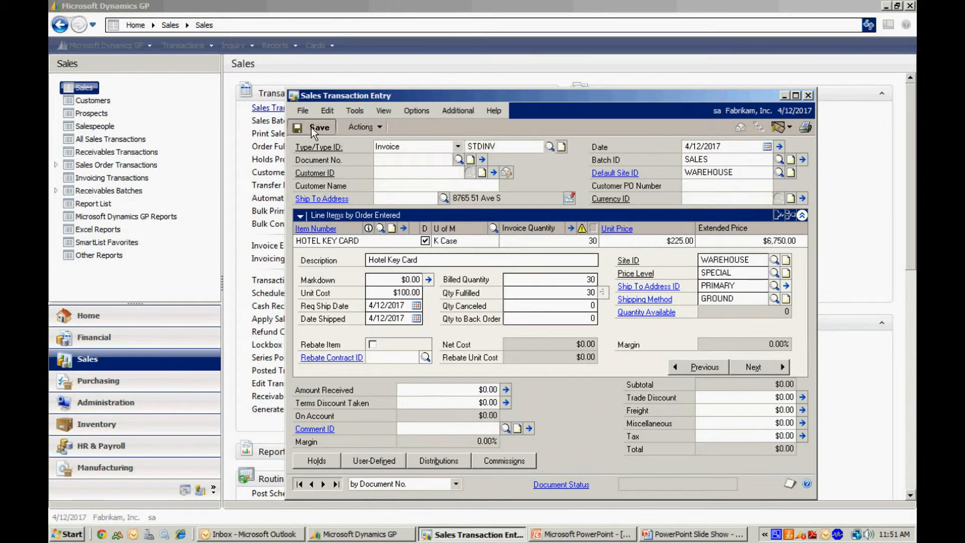
{"action": "left_click", "coordinate": [803, 160]}
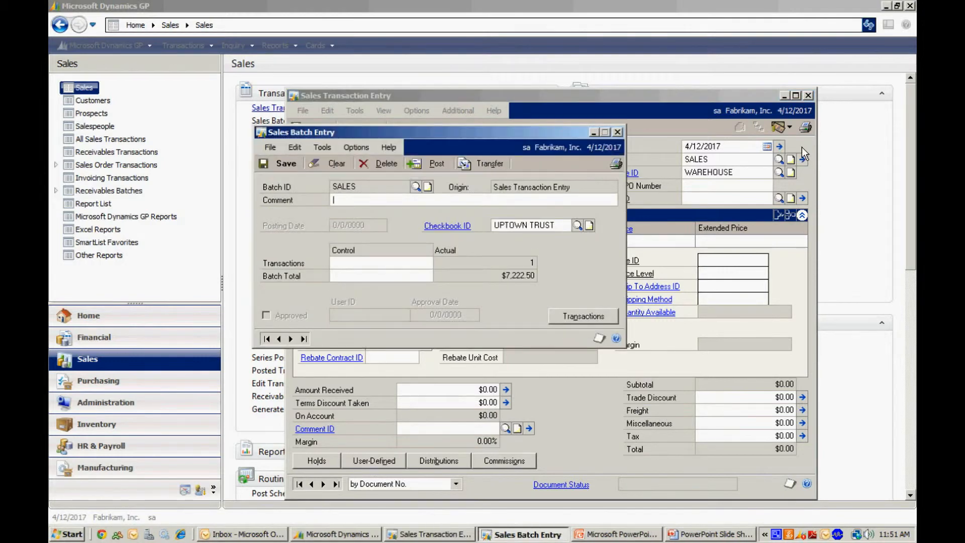
{"action": "left_click", "coordinate": [808, 95]}
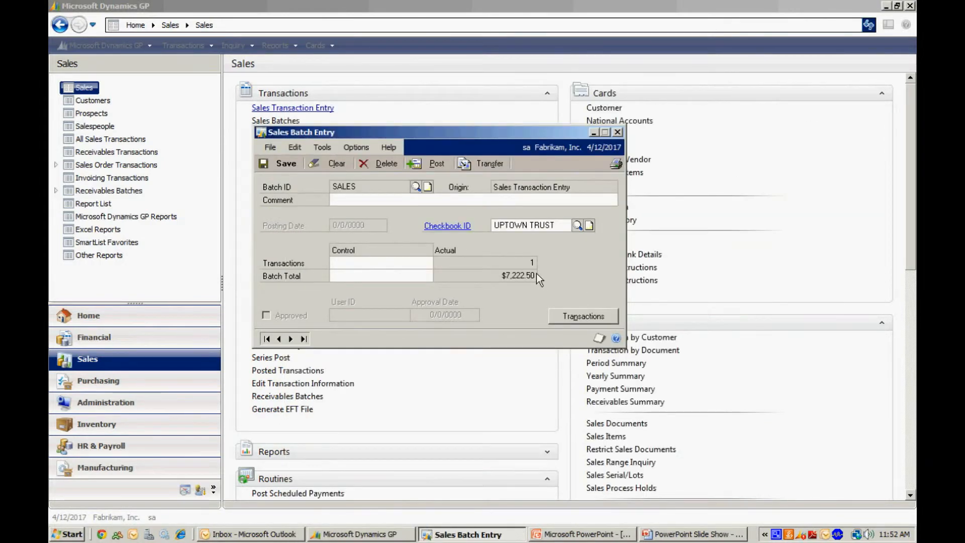
{"action": "left_click", "coordinate": [440, 163]}
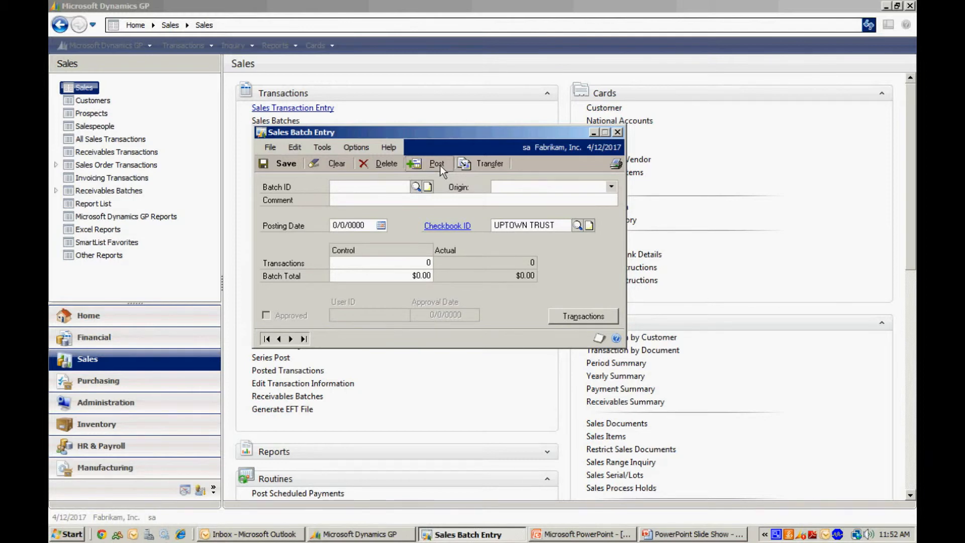
{"action": "left_click", "coordinate": [440, 165]}
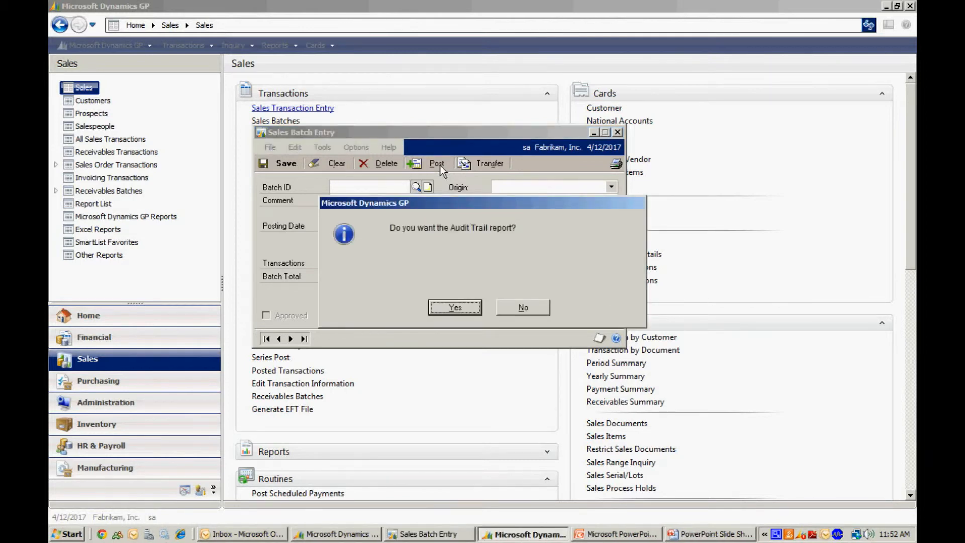